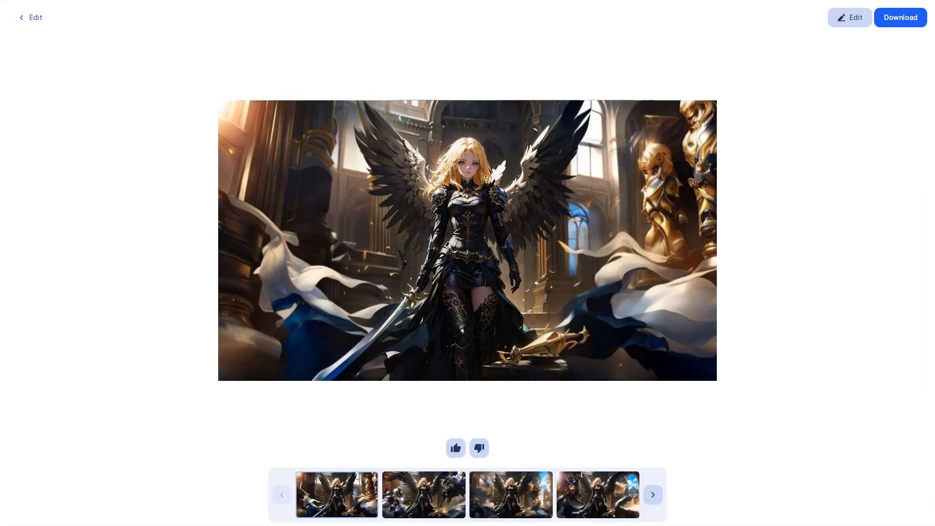
# Show the fourth generated variant of the winged angel image in the main view.
pyautogui.click(598, 494)
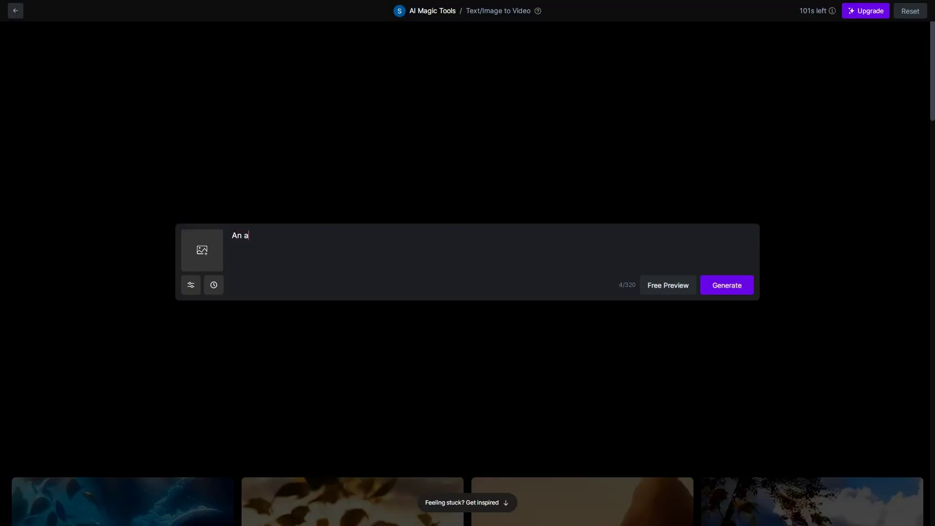
# Generate a Gen-2 video from 'stronaut exploring the sand dunes in mars, full frame' and play it.
pyautogui.write('stronaut exploring ')
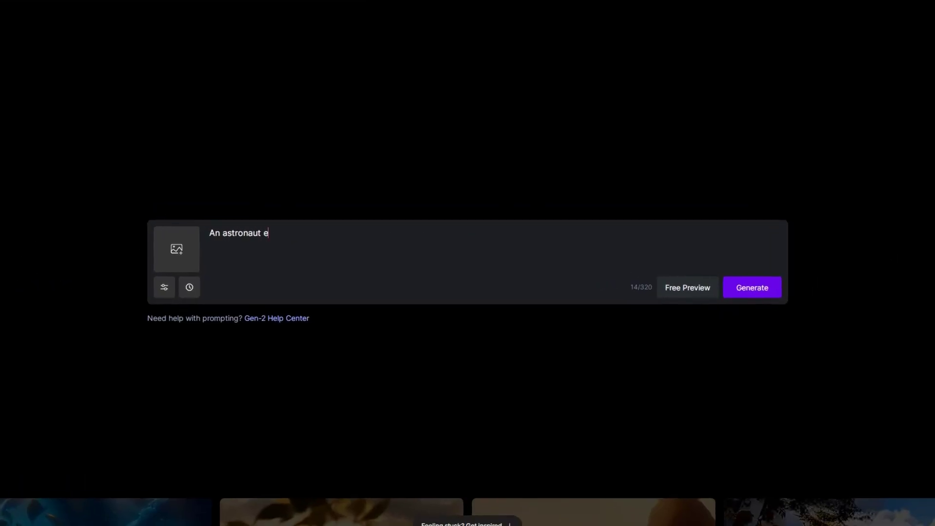
pyautogui.write('the sand dunes in mars, full ')
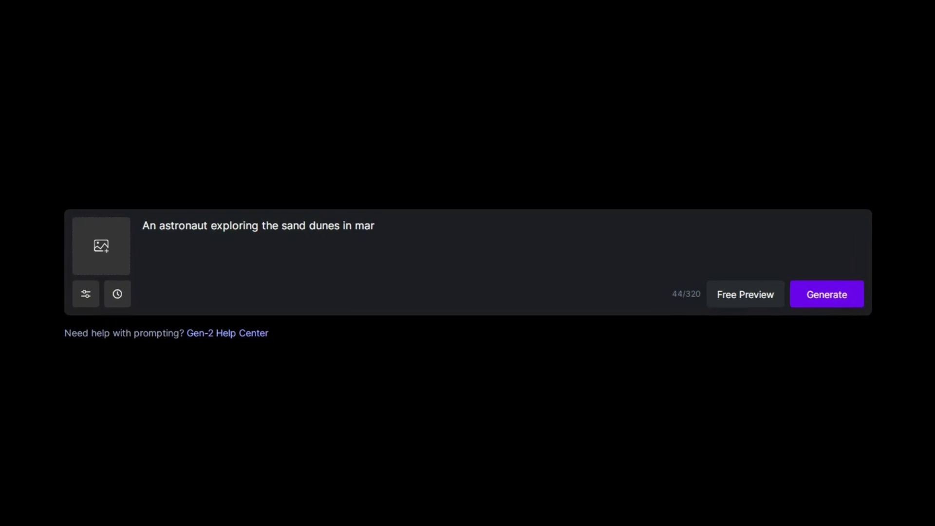
pyautogui.write('frame')
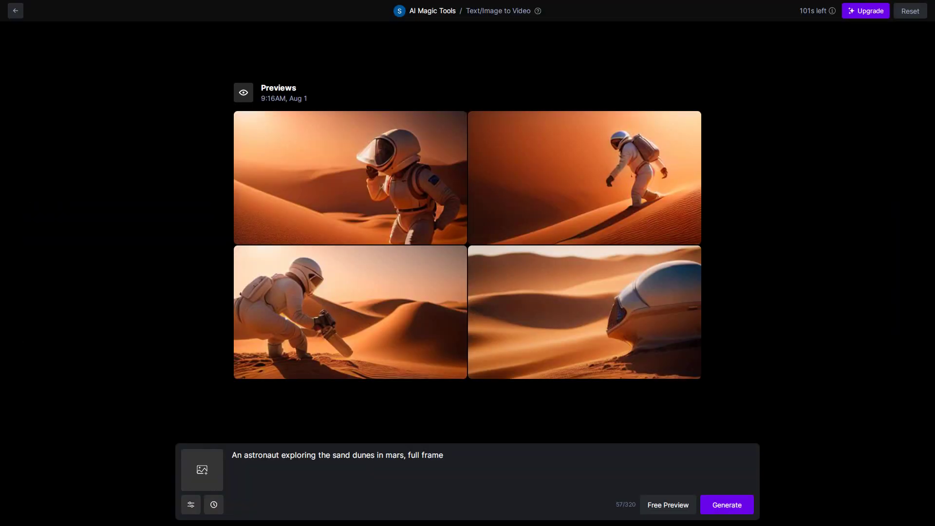
pyautogui.click(585, 178)
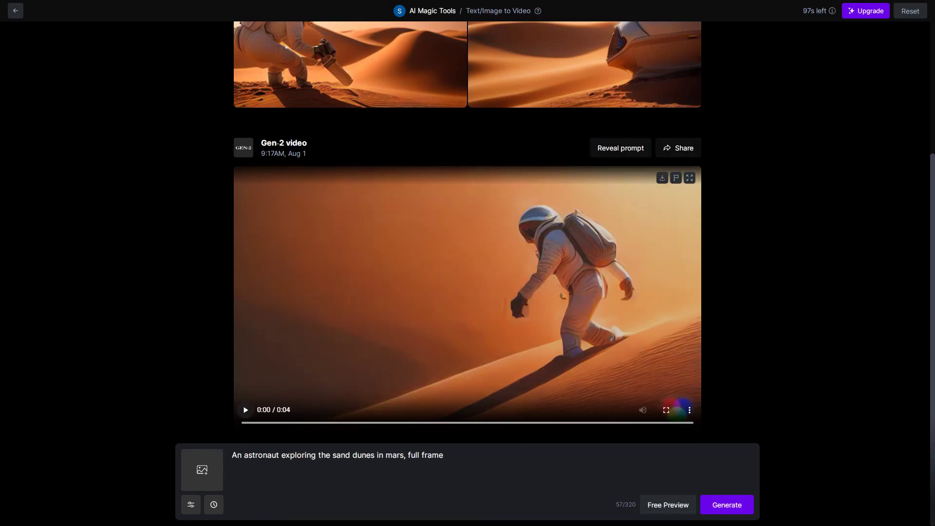
pyautogui.click(677, 409)
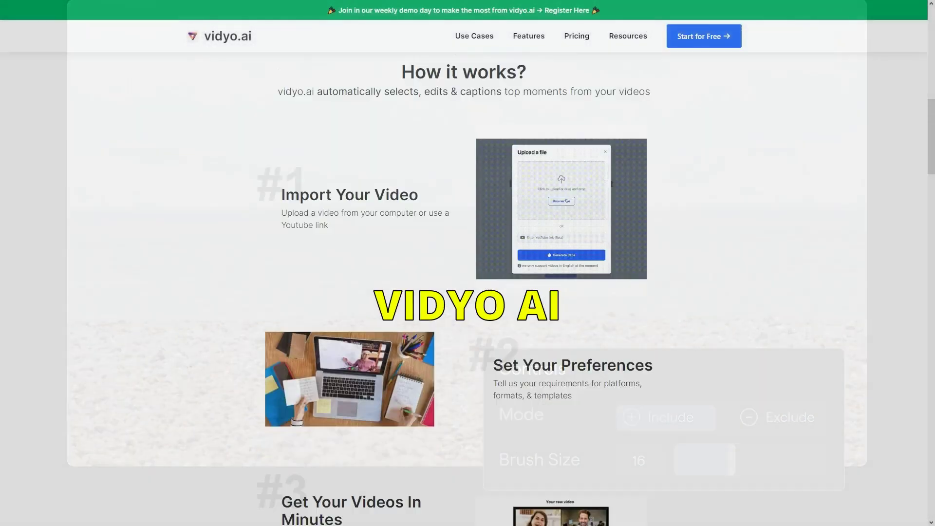
# Paste a YouTube video link into vidyo.ai, import it, and submit it for processing.
pyautogui.scroll(-20, 464, 293)
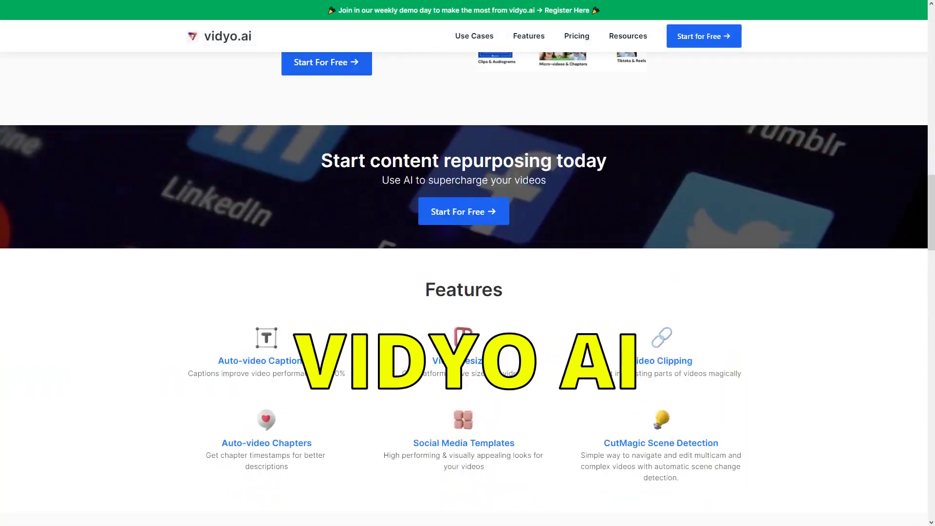
pyautogui.scroll(20, 464, 293)
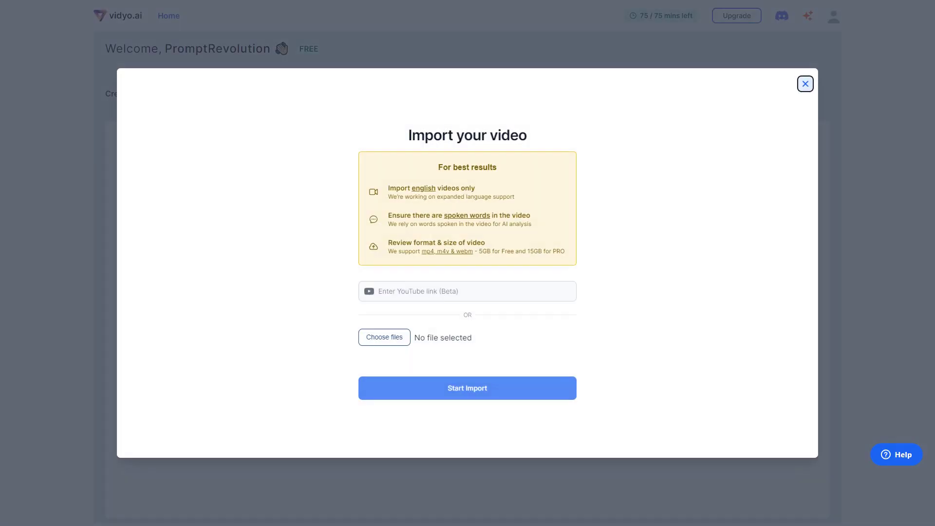
pyautogui.write('https://youtu.be/LDw0gfoJGPU')
pyautogui.click(468, 389)
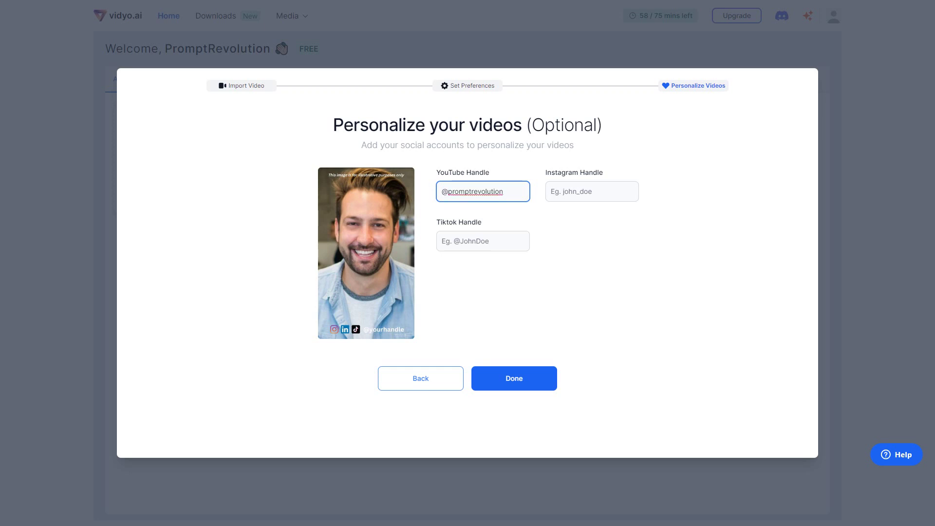
pyautogui.press('Return')
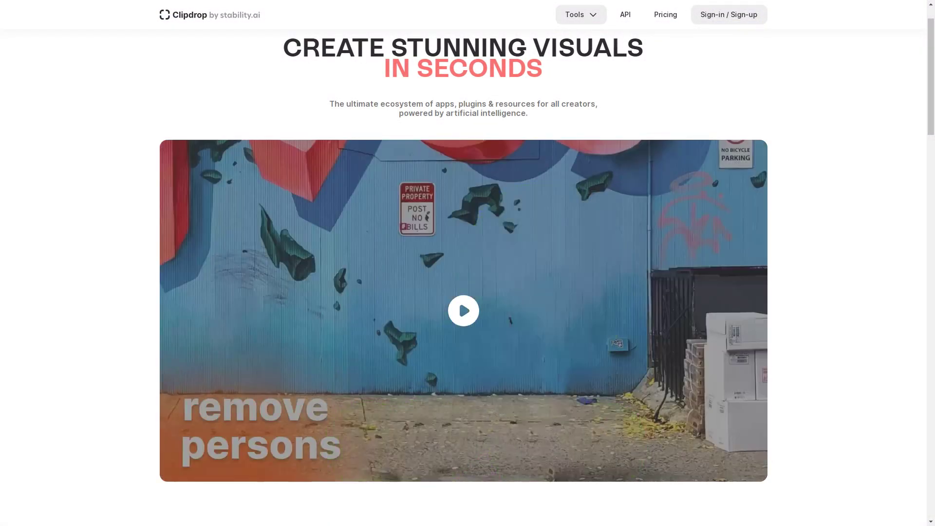
# Scroll down the Clipdrop homepage to the tools list and open the Uncrop tool.
pyautogui.scroll(-4, 463, 264)
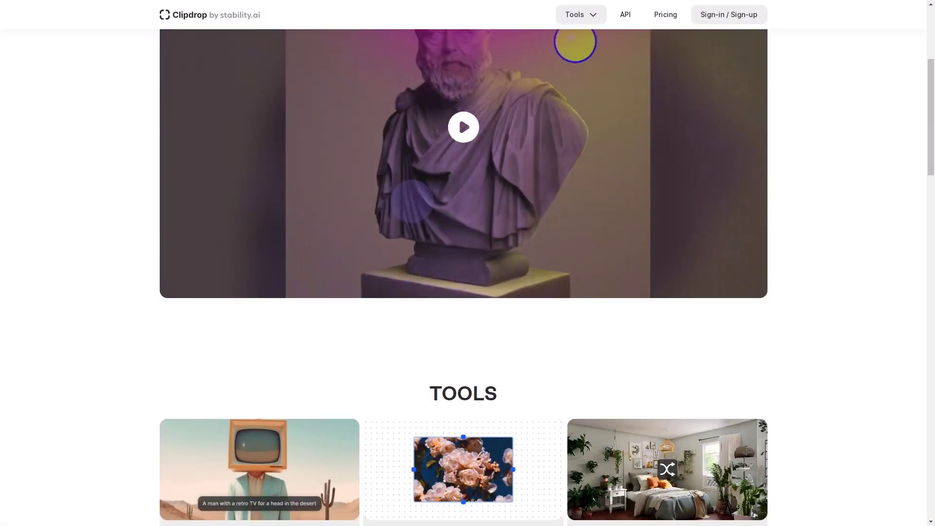
pyautogui.scroll(-4, 463, 263)
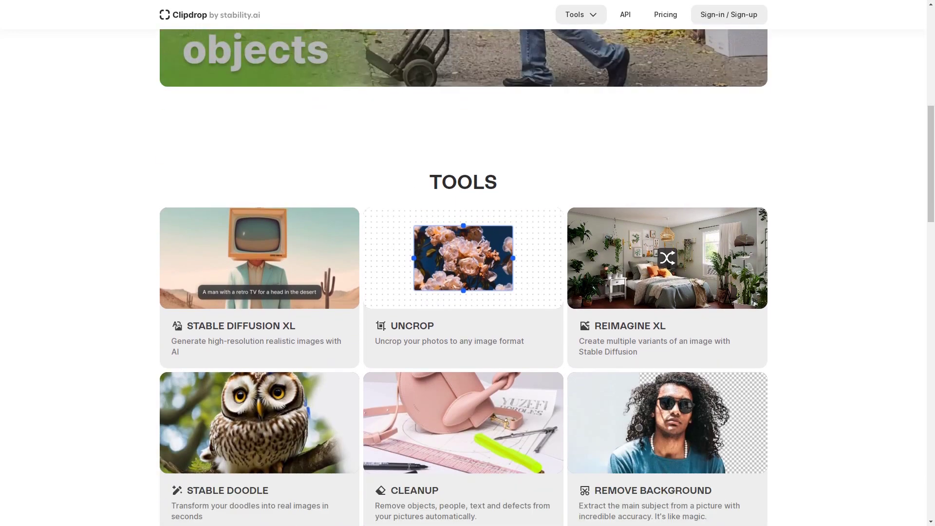
pyautogui.scroll(-3, 463, 263)
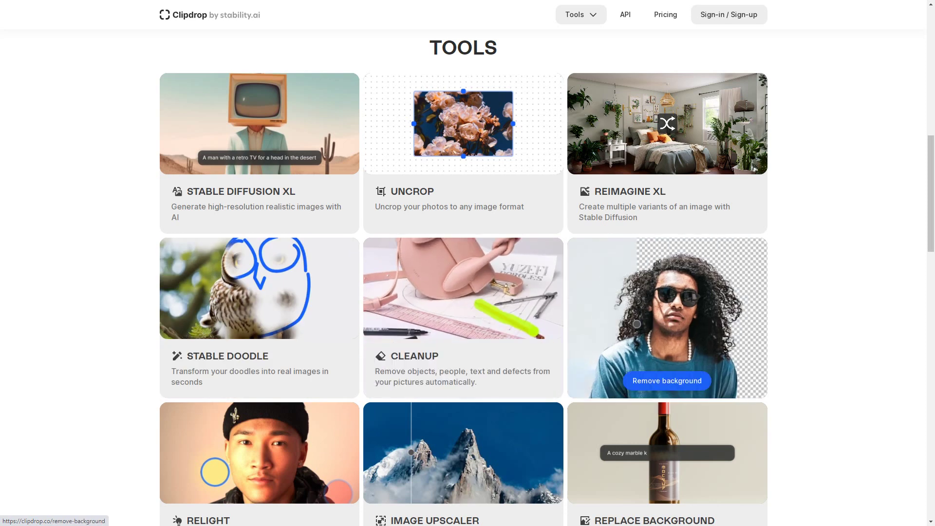
pyautogui.scroll(-1, 667, 316)
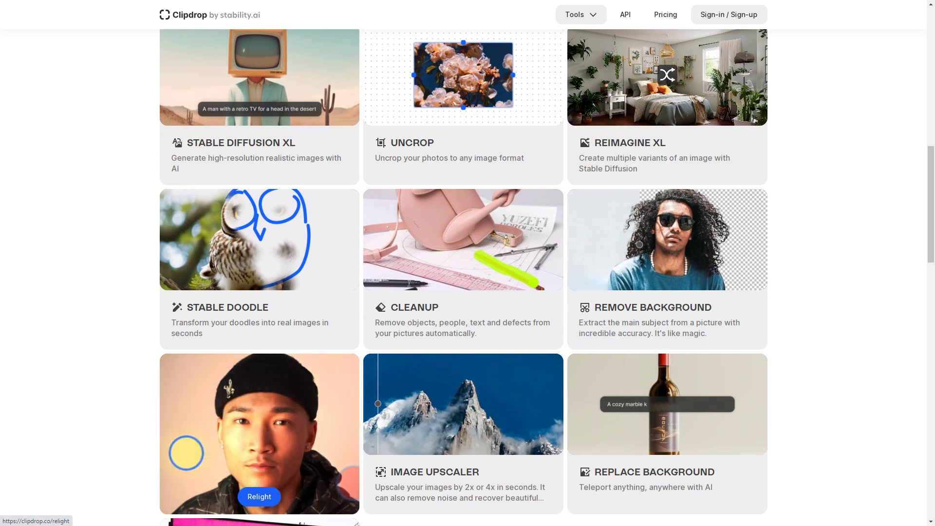
pyautogui.scroll(2, 463, 390)
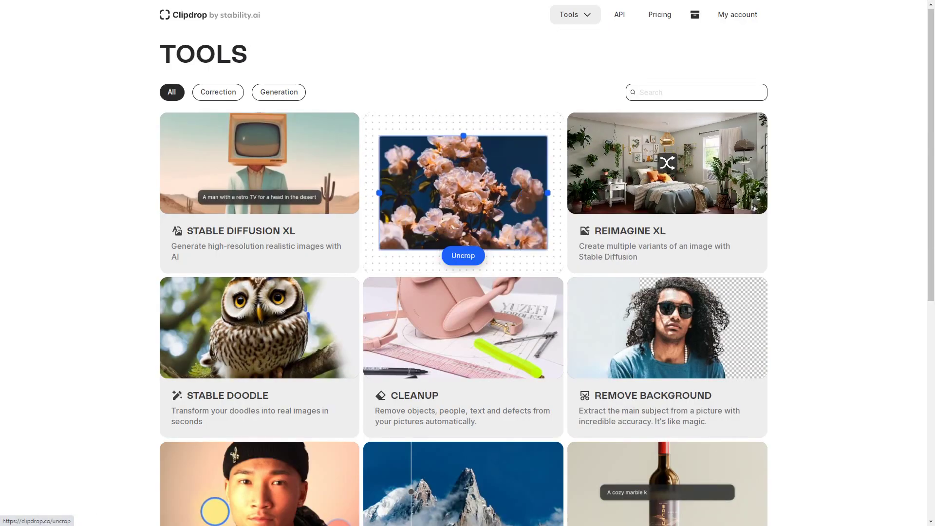
pyautogui.click(464, 205)
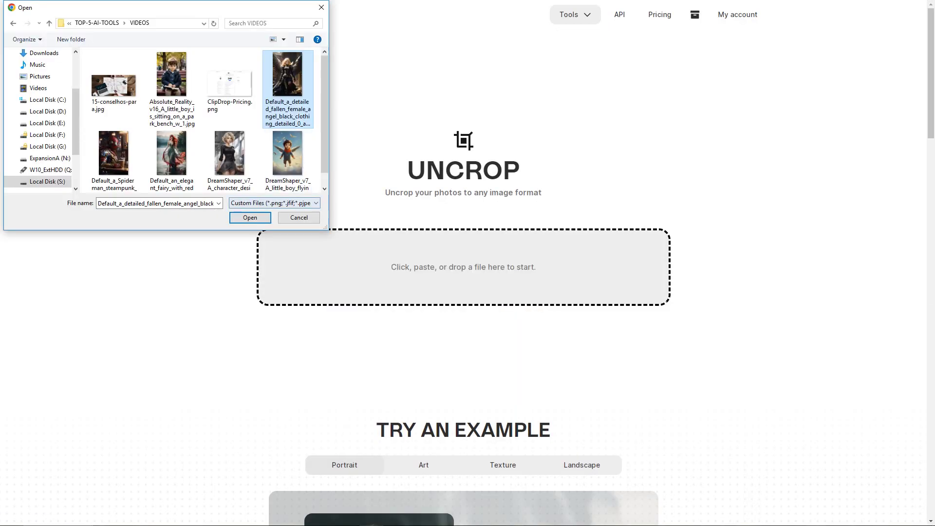
# Load the angel image into Uncrop, apply the Landscape 1024×576 frame, and start generating.
pyautogui.press('Return')
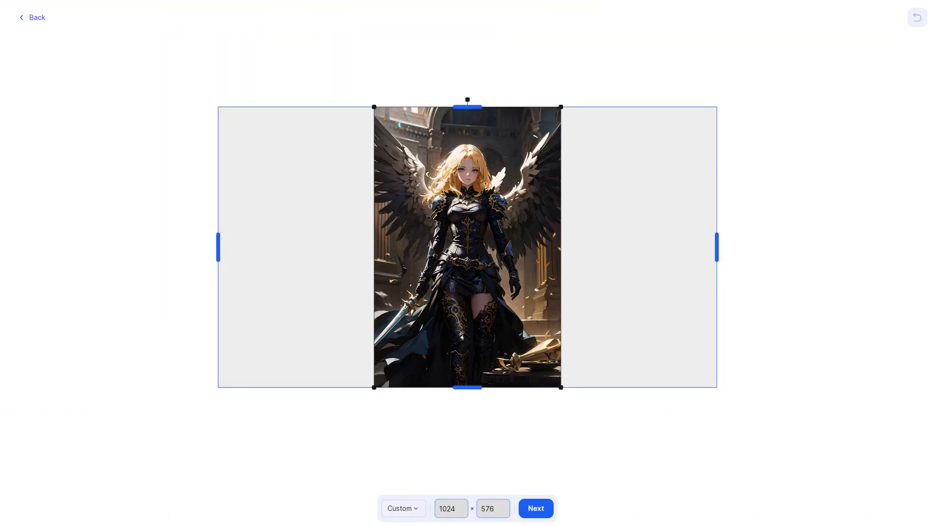
pyautogui.moveTo(468, 388); pyautogui.dragTo(467, 407)
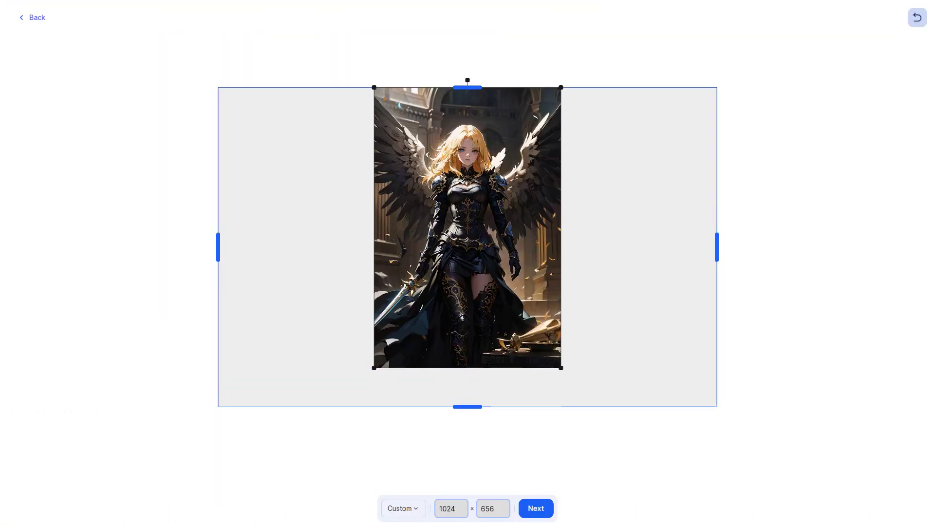
pyautogui.moveTo(467, 227); pyautogui.dragTo(467, 266)
pyautogui.press('Down')
pyautogui.press('Down')
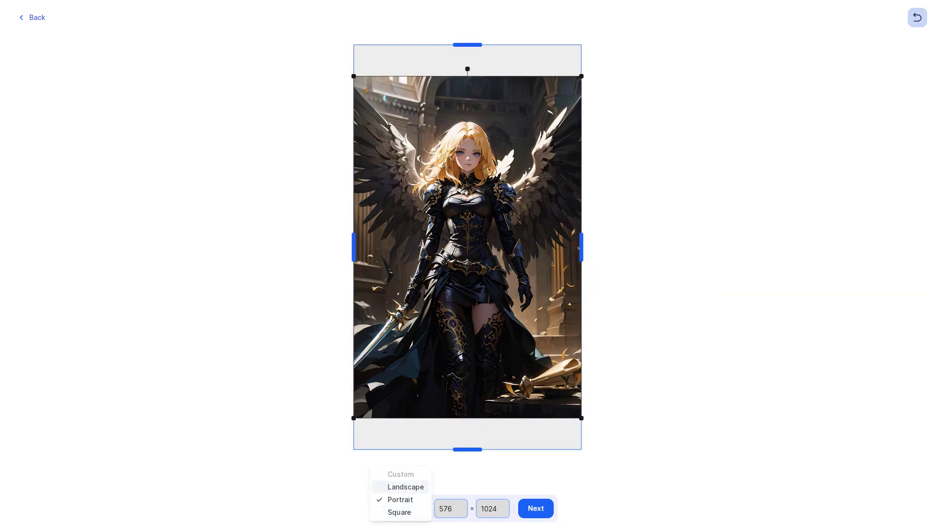
pyautogui.press('Down')
pyautogui.press('Return')
pyautogui.press('Up')
pyautogui.press('Up')
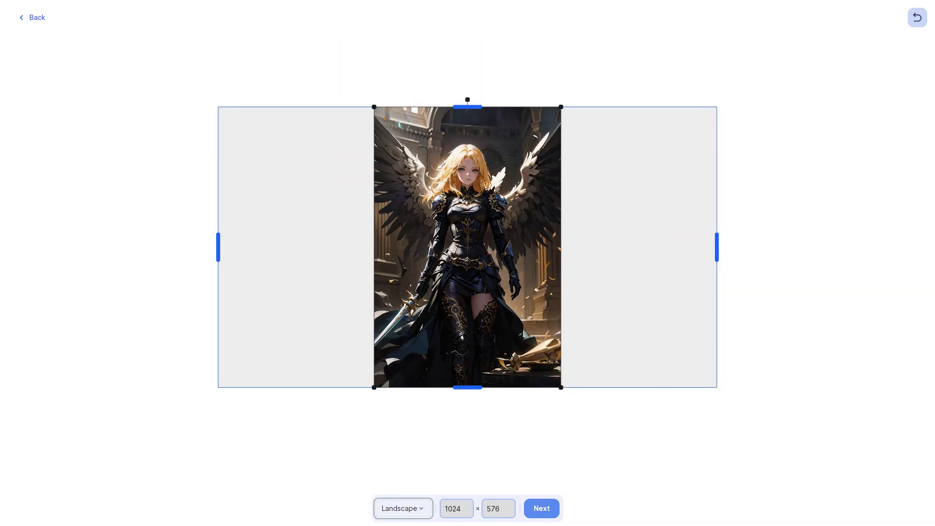
pyautogui.press('Return')
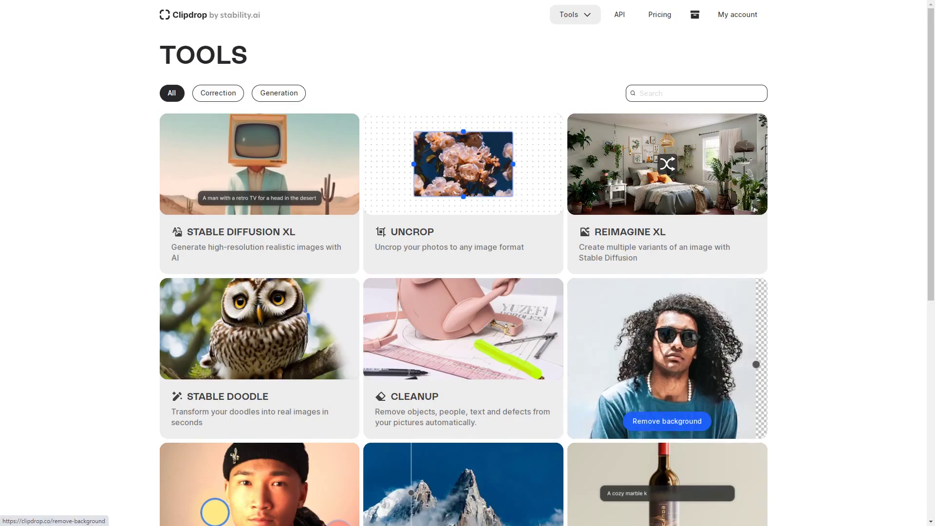
# Load the red-haired fairy image into the Remove Background tool.
pyautogui.click(667, 421)
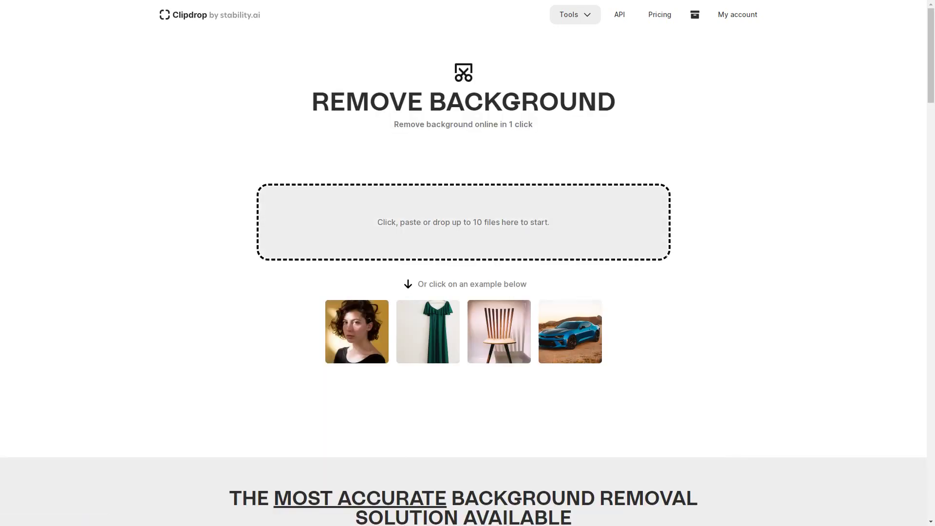
pyautogui.doubleClick(229, 154)
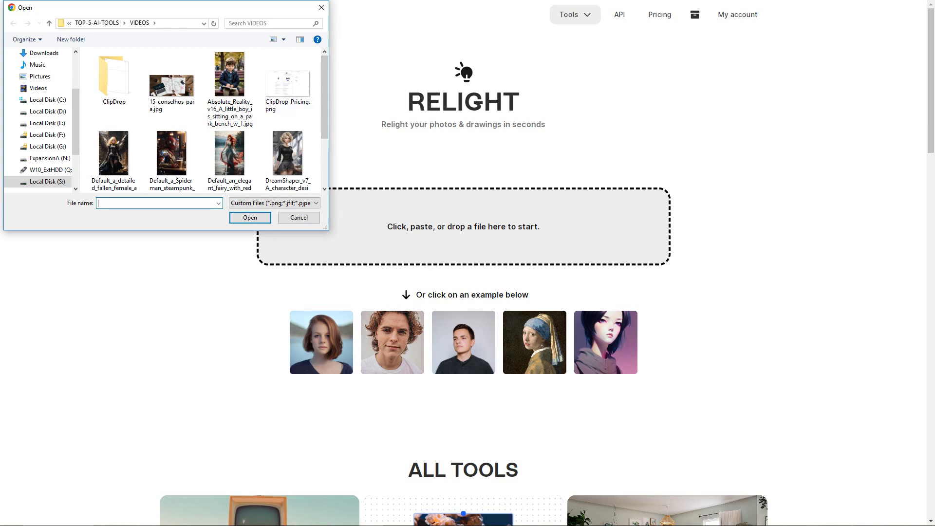
# Open the boy-on-bench photo in Relight, downscaling it to continue.
pyautogui.click(230, 83)
pyautogui.press('Return')
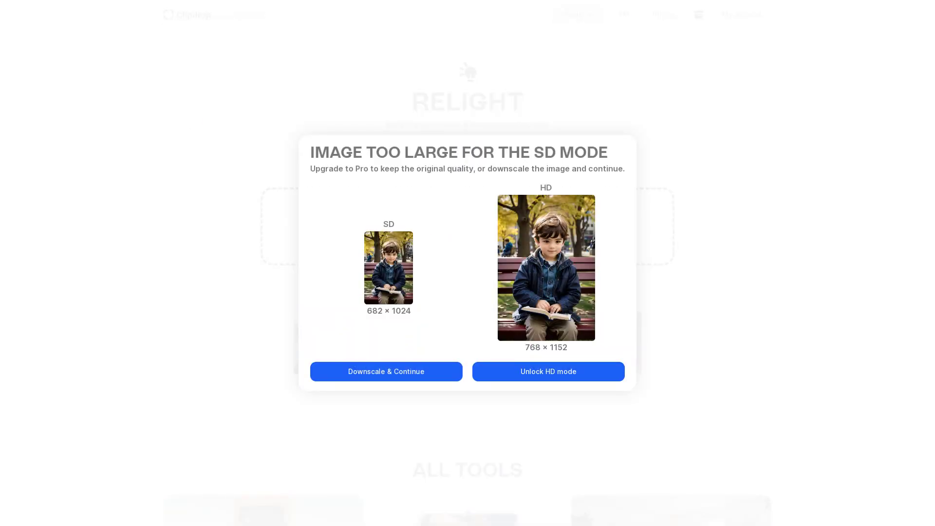
pyautogui.click(386, 372)
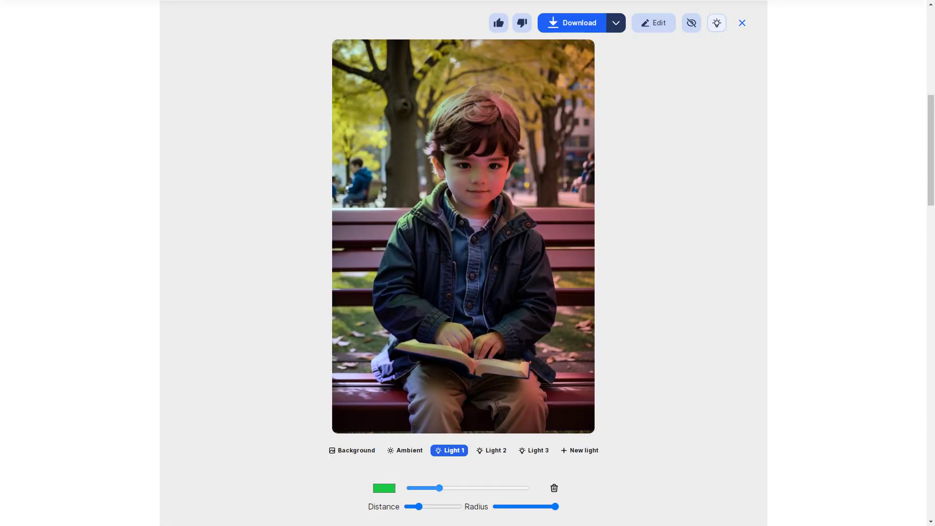
# Adjust Light 1's intensity and colour, then sample orange-brown 184/111/48 from the tree foliage.
pyautogui.moveTo(439, 488)
pyautogui.mouseDown()
pyautogui.moveTo(523, 488)
pyautogui.moveTo(433, 489)
pyautogui.mouseUp()
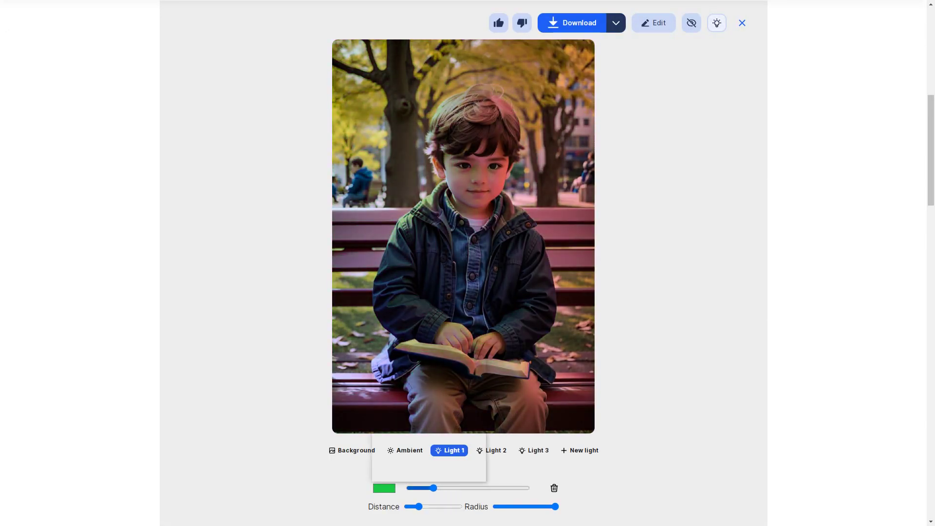
pyautogui.moveTo(455, 437)
pyautogui.mouseDown()
pyautogui.moveTo(438, 437)
pyautogui.moveTo(473, 438)
pyautogui.moveTo(464, 438)
pyautogui.mouseUp()
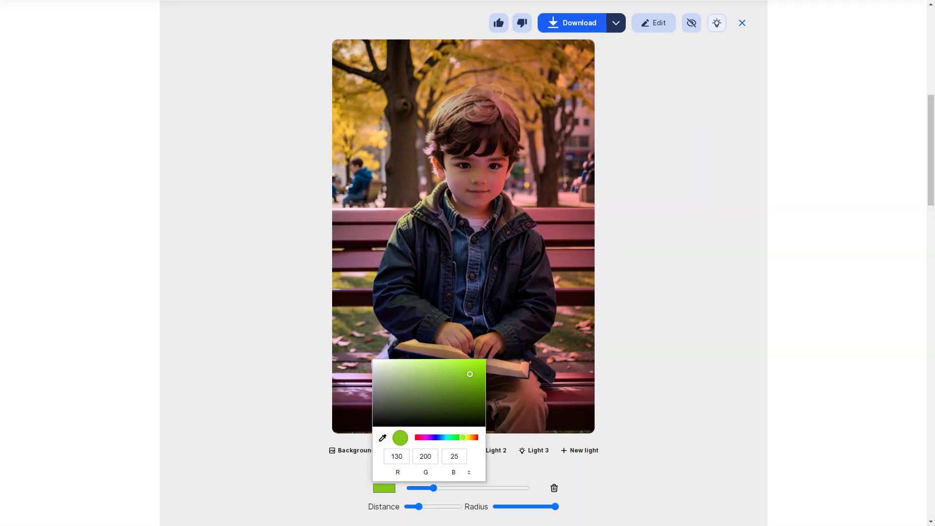
pyautogui.click(383, 438)
pyautogui.click(518, 80)
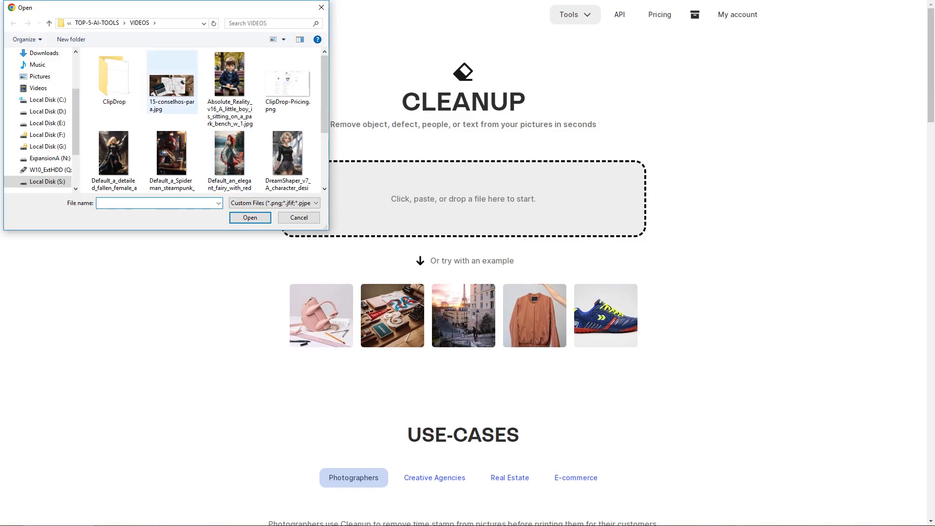
# Open 15-conselhos-para.jpg in Cleanup and erase the water glass and small white camera.
pyautogui.click(172, 82)
pyautogui.press('Return')
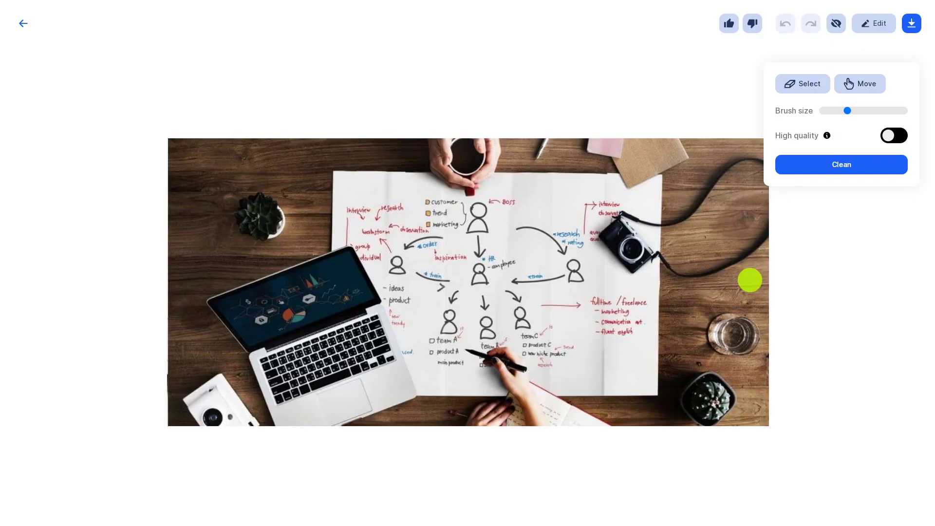
pyautogui.moveTo(731, 319)
pyautogui.mouseDown()
pyautogui.moveTo(724, 328)
pyautogui.moveTo(734, 335)
pyautogui.mouseUp()
pyautogui.moveTo(215, 374)
pyautogui.mouseDown()
pyautogui.moveTo(254, 418)
pyautogui.moveTo(202, 416)
pyautogui.moveTo(219, 380)
pyautogui.moveTo(217, 413)
pyautogui.moveTo(213, 403)
pyautogui.moveTo(229, 420)
pyautogui.moveTo(197, 395)
pyautogui.mouseUp()
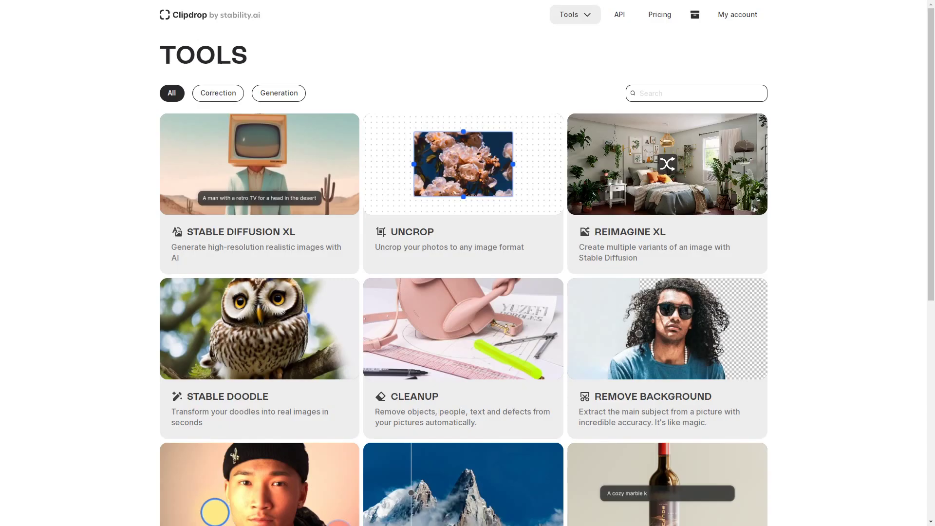
# Open Uncrop for the boy-on-bench photo and set the output size to Landscape.
pyautogui.scroll(-10, 463, 278)
pyautogui.scroll(10, 463, 278)
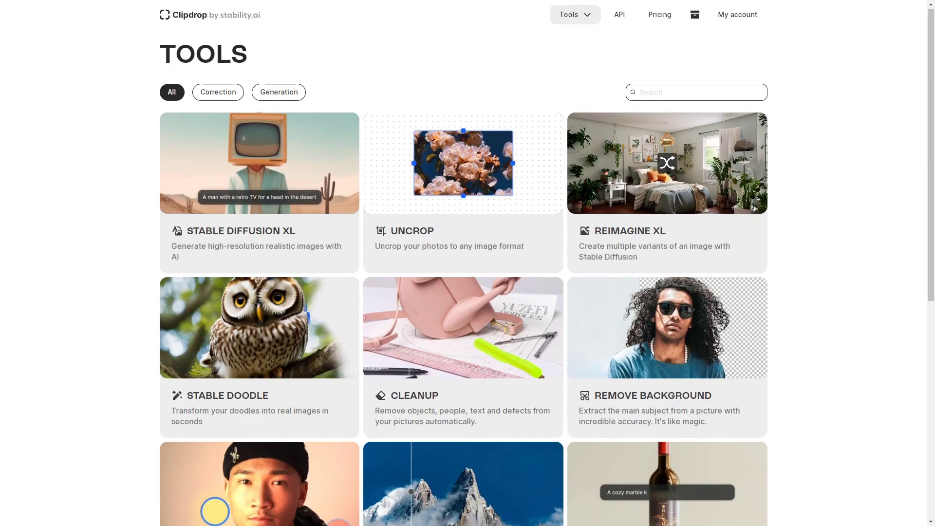
pyautogui.click(463, 195)
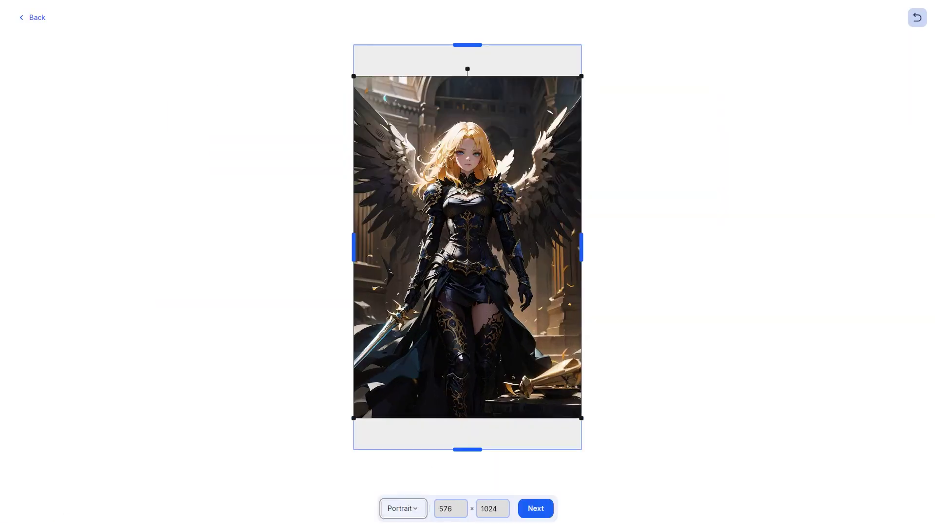
pyautogui.click(401, 508)
pyautogui.click(399, 487)
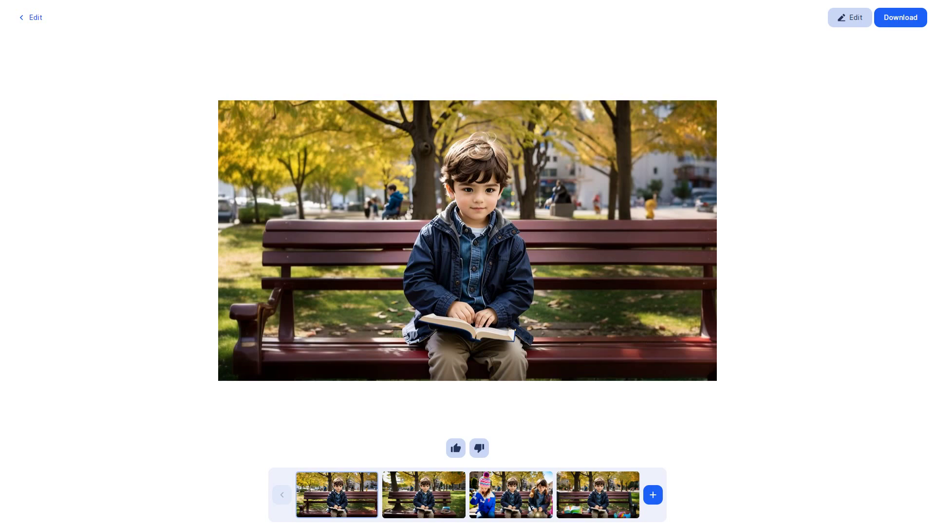
# Preview each of the four widened 1024×576 variants, ending on the second.
pyautogui.click(424, 494)
pyautogui.click(511, 495)
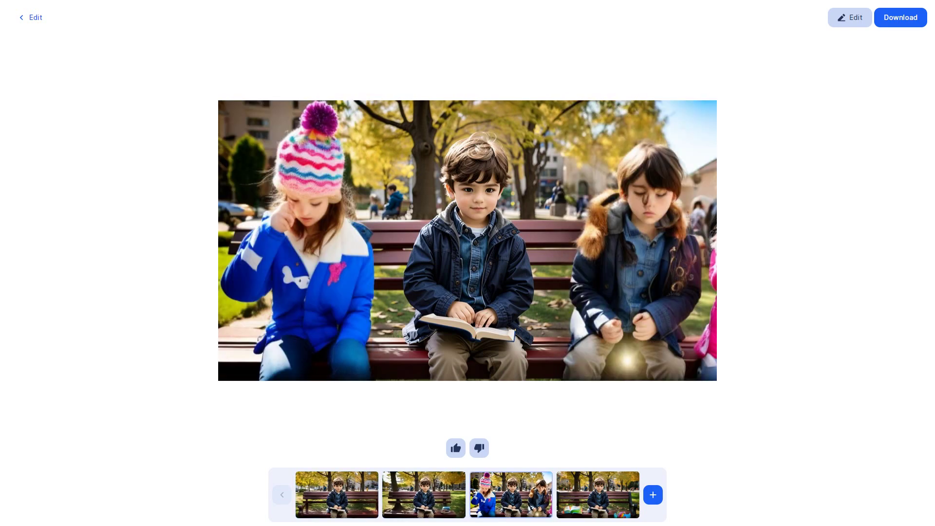
pyautogui.click(598, 495)
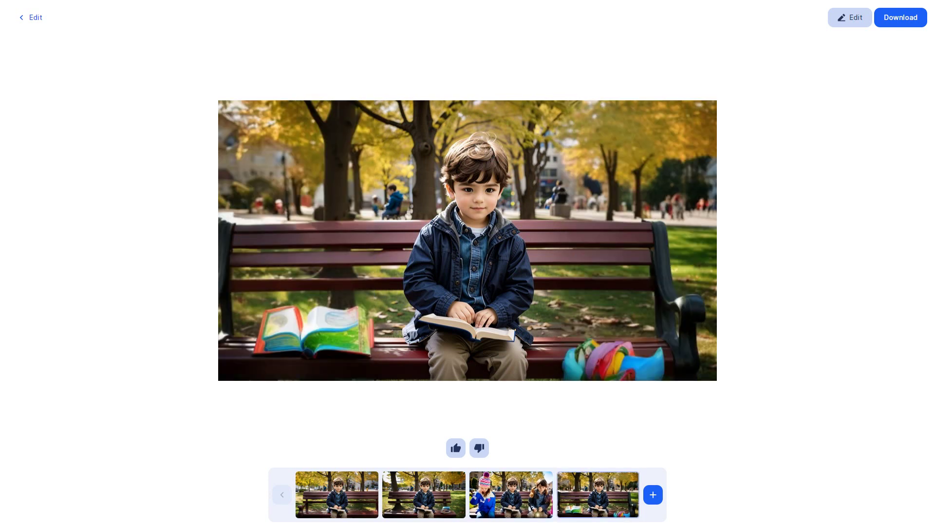
pyautogui.click(337, 494)
pyautogui.click(424, 495)
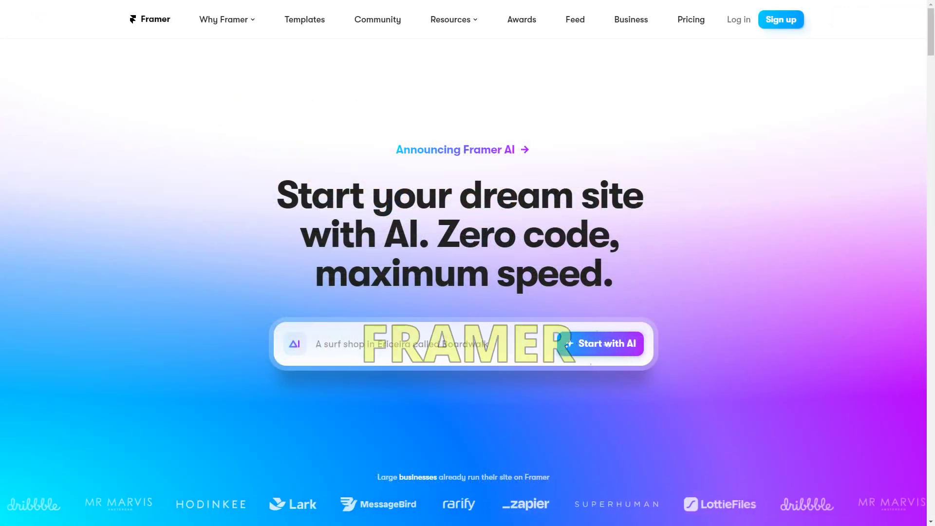
# Scroll down through the Framer homepage.
pyautogui.scroll(-10, 467, 283)
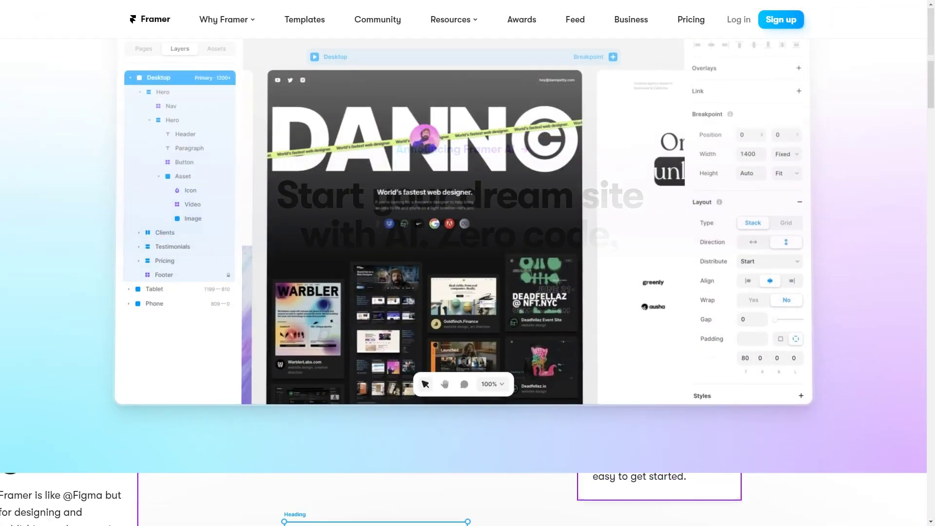
pyautogui.scroll(-10, 468, 283)
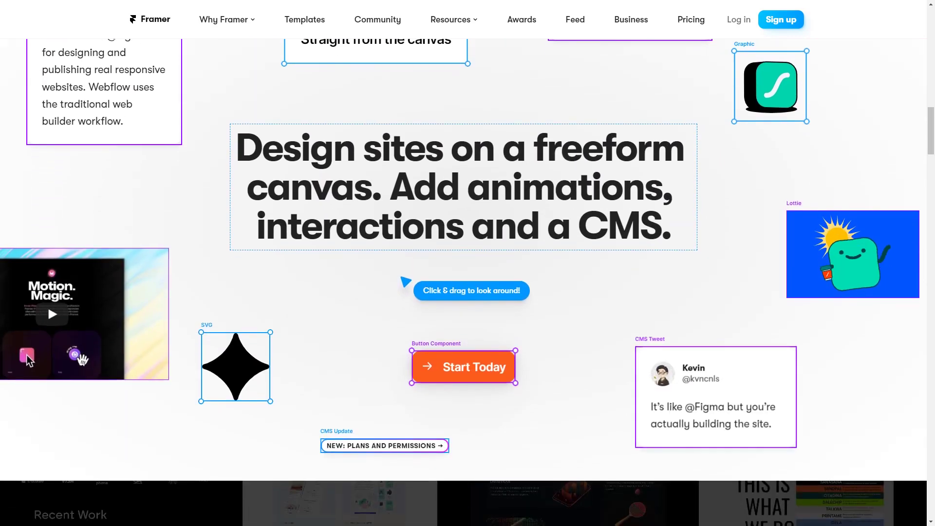
pyautogui.scroll(-1, 468, 283)
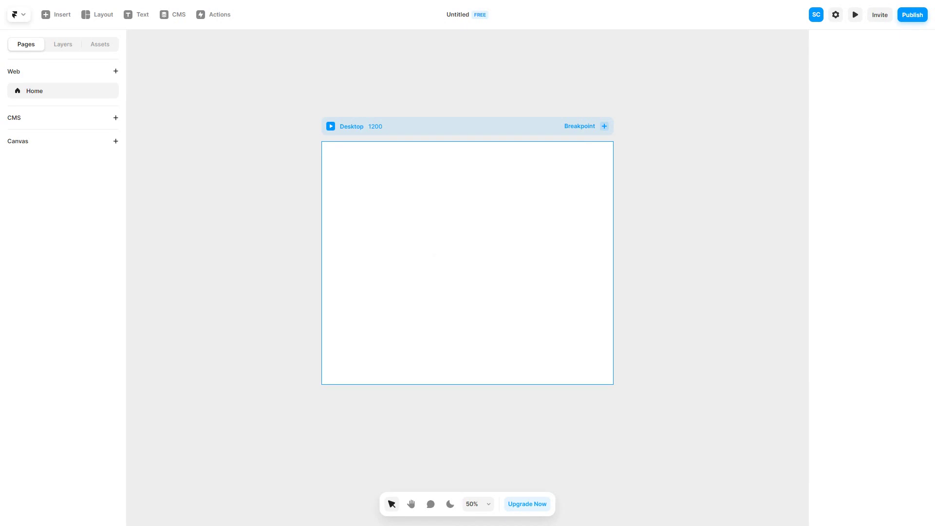
# Generate a blue-themed AI Tools and tutorials landing page, then preview brown, pink and teal palettes.
pyautogui.write('A landing page sho')
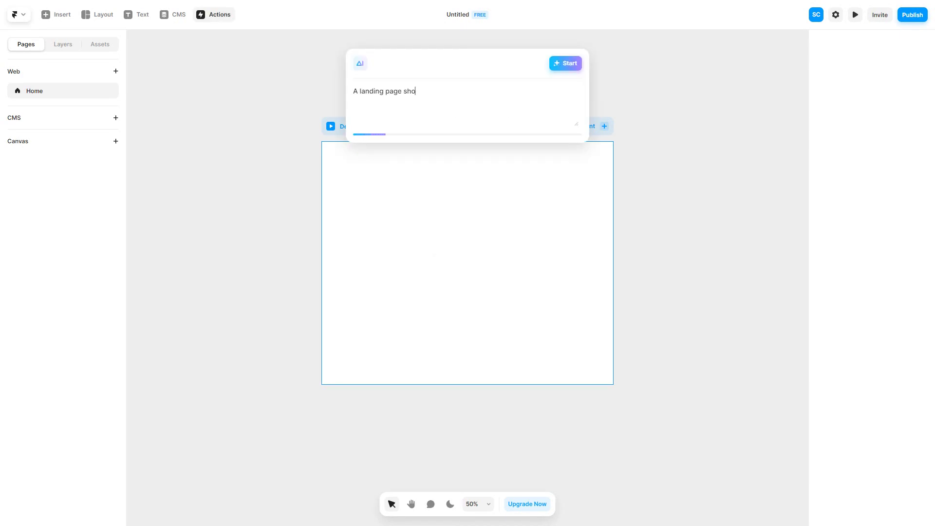
pyautogui.write('wcasing AI Tools and tutorials, in blue theme, beautiful layout and color, and amazing grap')
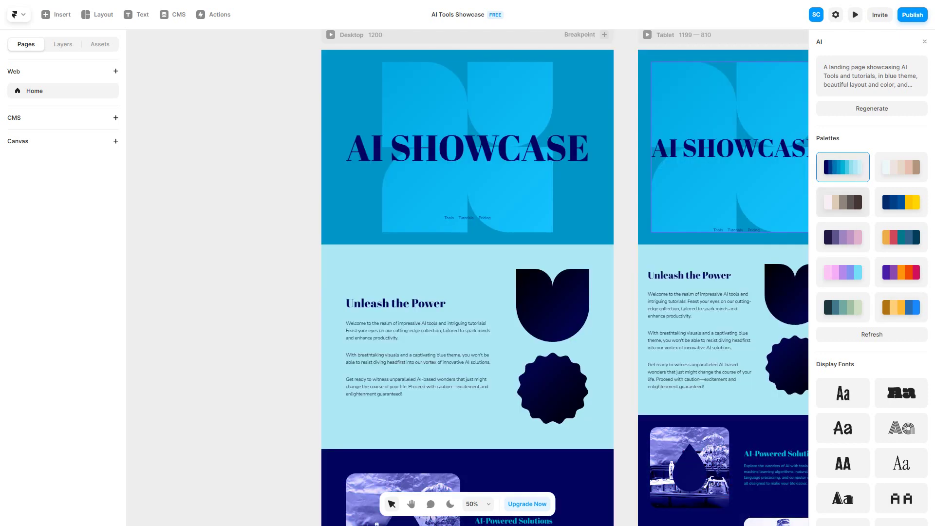
pyautogui.click(843, 202)
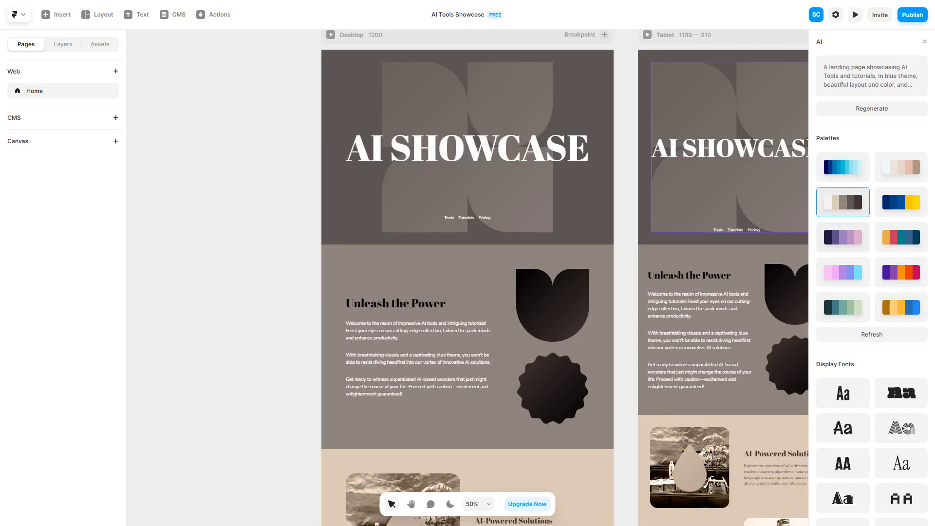
pyautogui.click(842, 237)
pyautogui.click(843, 272)
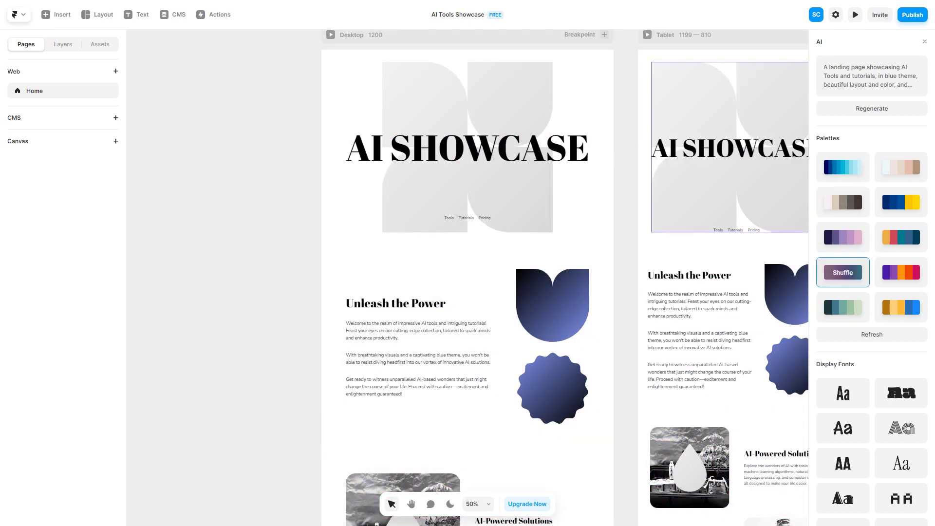
pyautogui.click(843, 308)
# Try orange, red-purple, navy and beige palettes, settling on blue with orange accents.
pyautogui.click(902, 307)
pyautogui.click(901, 271)
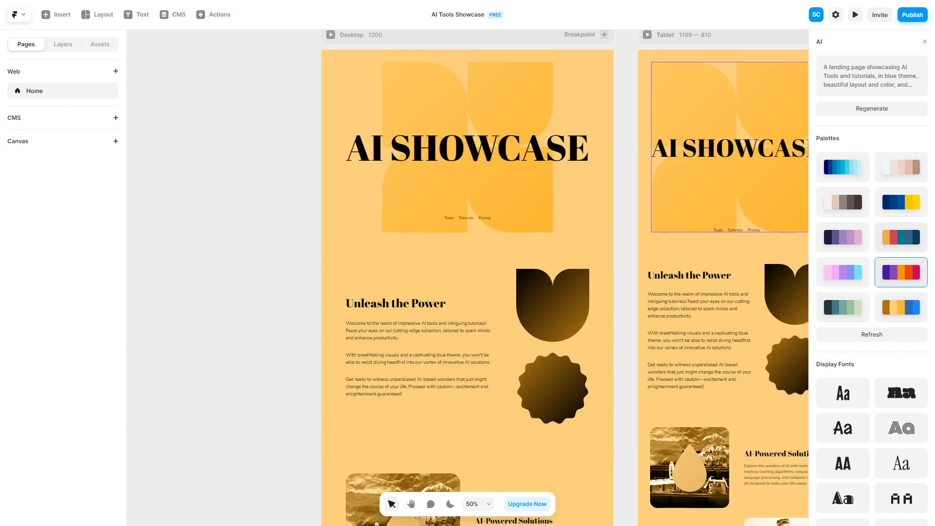
pyautogui.click(902, 237)
pyautogui.click(901, 203)
pyautogui.click(902, 167)
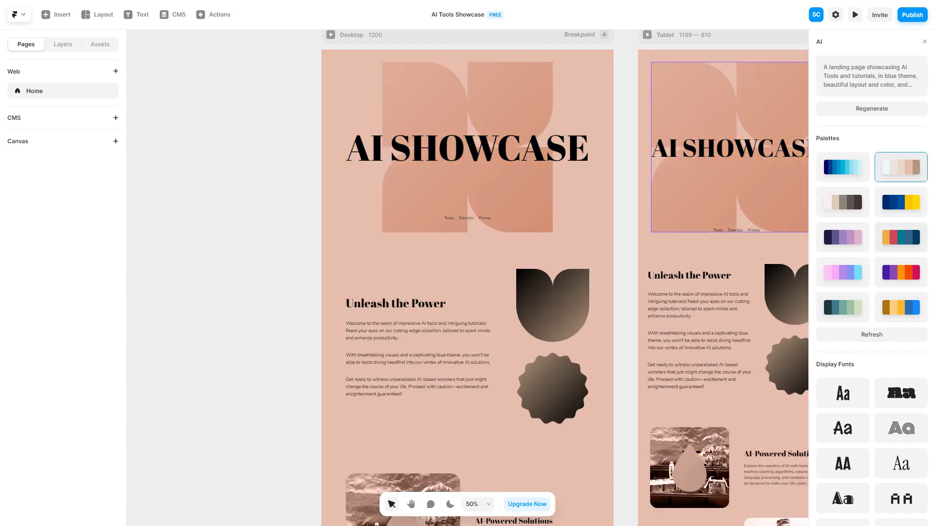
pyautogui.click(902, 237)
pyautogui.click(901, 272)
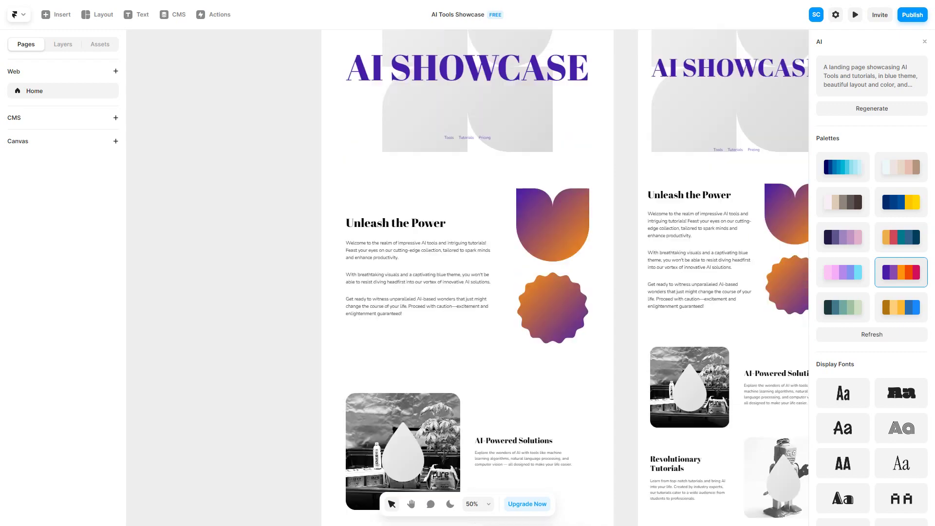
pyautogui.scroll(-2, 468, 277)
pyautogui.click(902, 307)
# Try handwritten and blocky display fonts, ending with a pixel-style heading font.
pyautogui.scroll(-5, 468, 278)
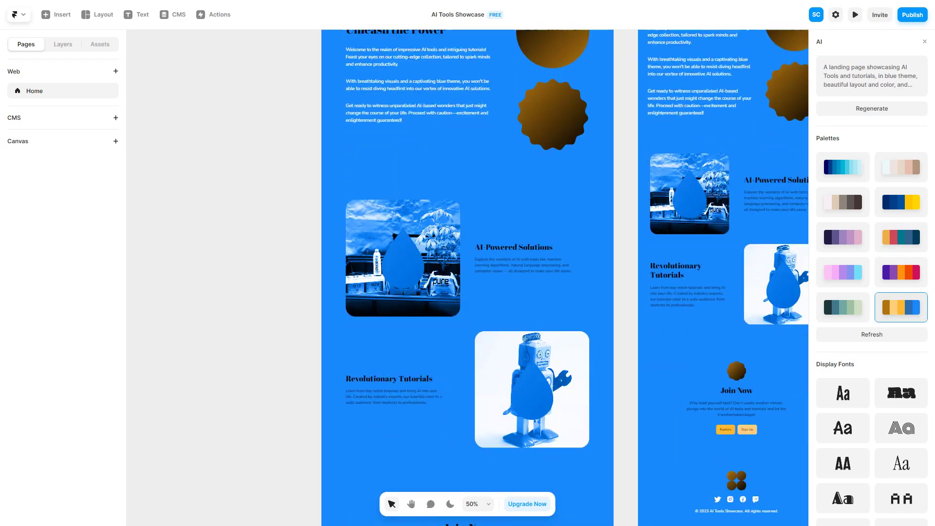
pyautogui.click(843, 428)
pyautogui.scroll(7, 468, 277)
pyautogui.click(901, 498)
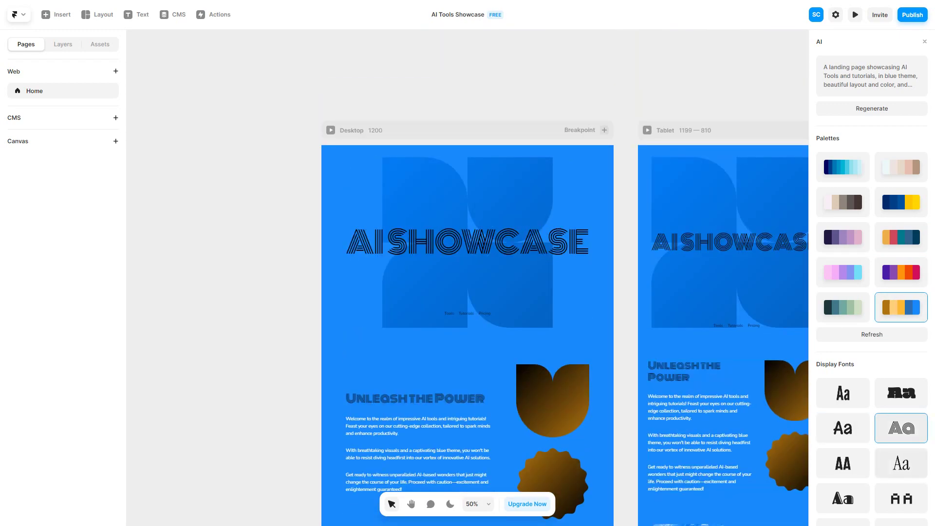
pyautogui.scroll(-6, 872, 341)
pyautogui.click(843, 501)
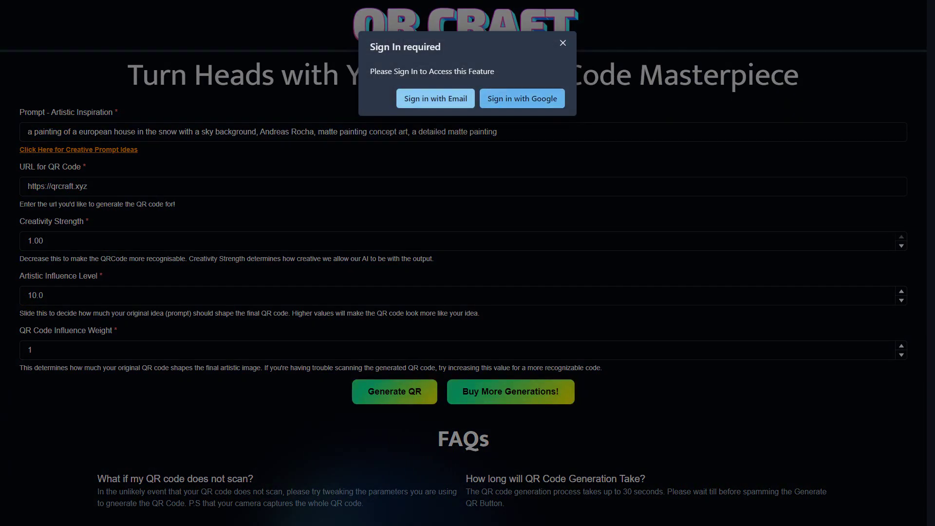
pyautogui.hotkey('shift', 'Tab')
pyautogui.press('Return')
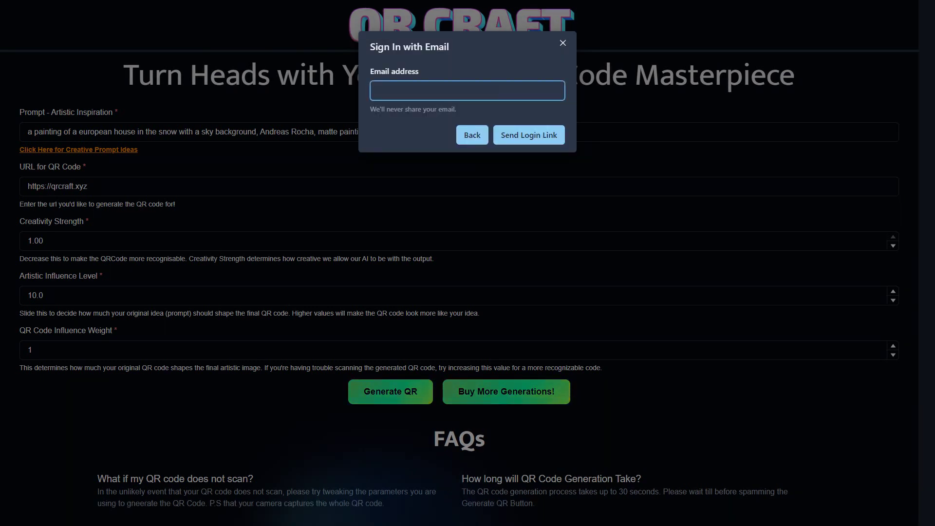
pyautogui.press('Return')
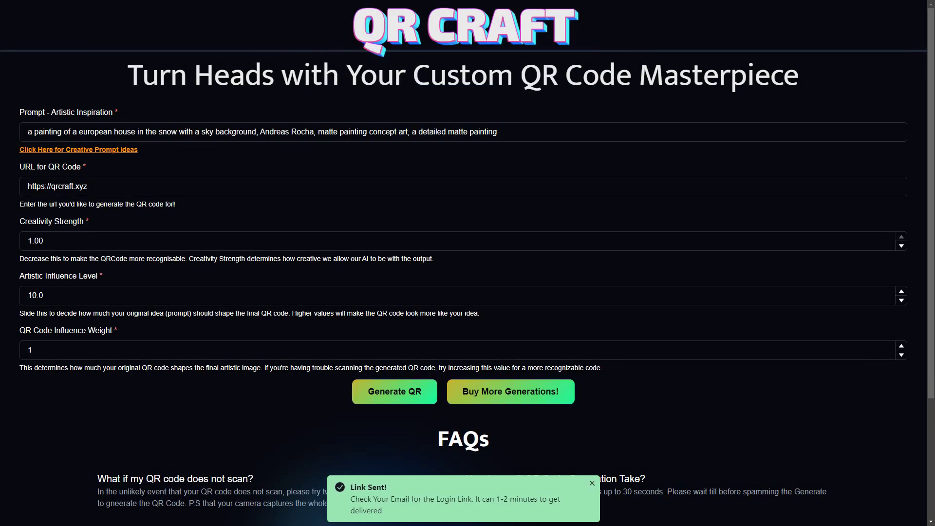
pyautogui.press('Return')
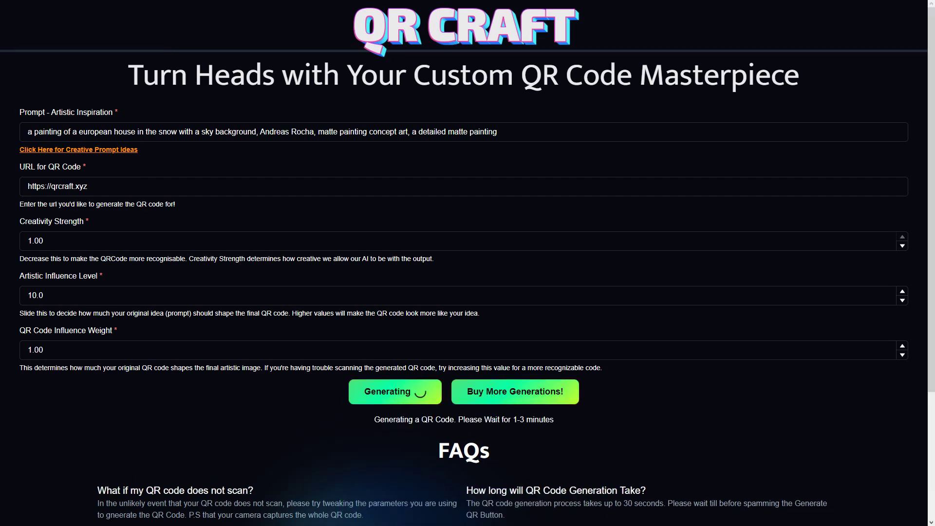